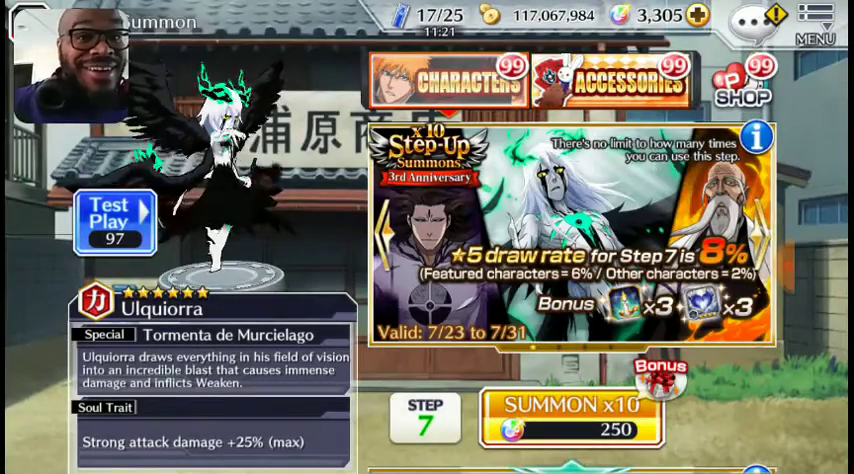
{"action": "scroll", "coordinate": [570, 235], "scroll_direction": "up", "scroll_amount": 3}
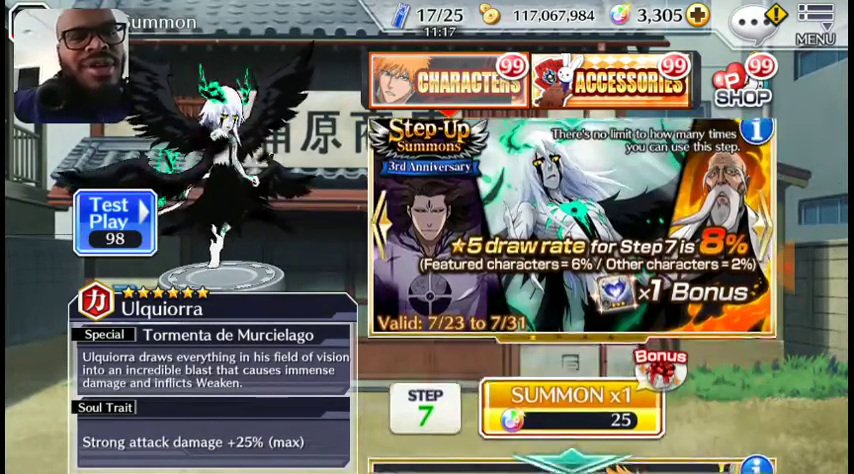
Do the Step 7 single summon, confirming the 25 Spirit Orb cost.
{"action": "left_click", "coordinate": [570, 415]}
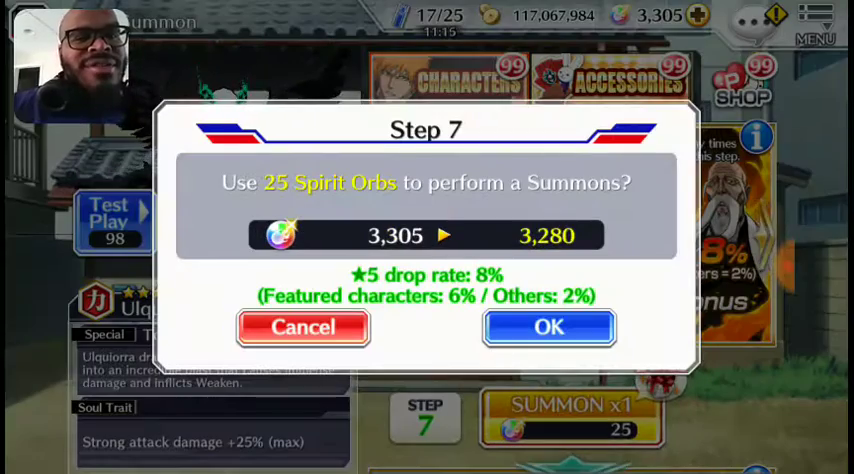
{"action": "left_click", "coordinate": [549, 327]}
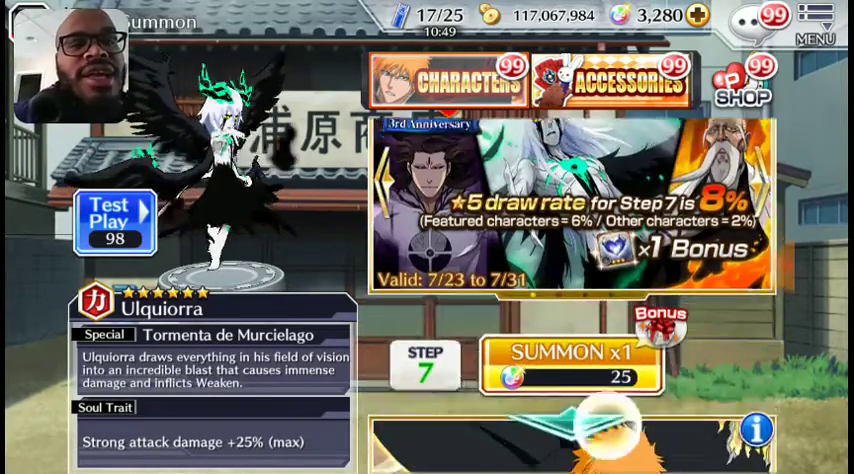
{"action": "scroll", "coordinate": [570, 300], "scroll_direction": "down", "scroll_amount": 5}
Do a ten-ticket Premium Summons Ticket summon and confirm spending ten tickets.
{"action": "left_click", "coordinate": [676, 425]}
{"action": "left_click", "coordinate": [548, 327]}
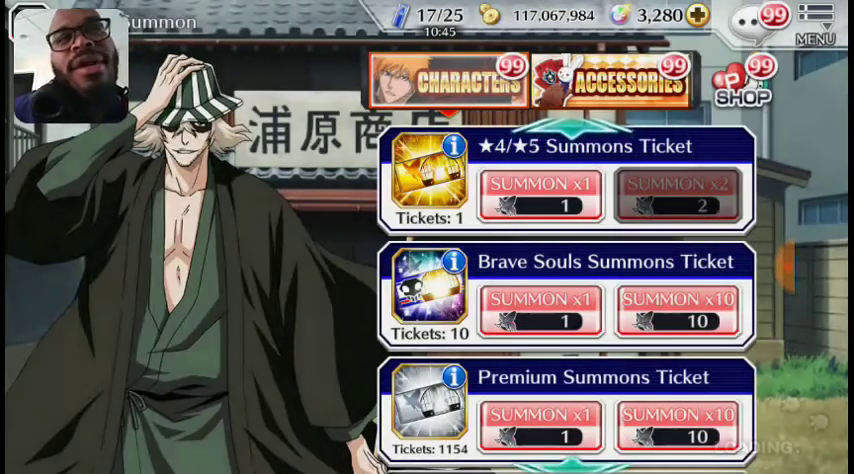